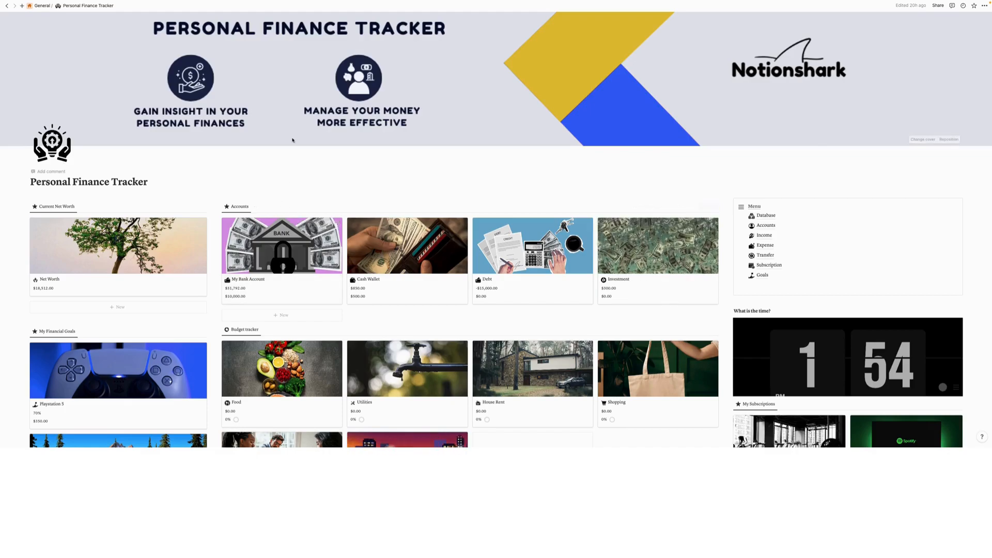
Open the My Bank Account card and review its properties and its income, expense and transfer records
{"action": "scroll", "coordinate": [293, 139], "scroll_direction": "down", "scroll_amount": 2}
{"action": "scroll", "coordinate": [292, 140], "scroll_direction": "up", "scroll_amount": 7}
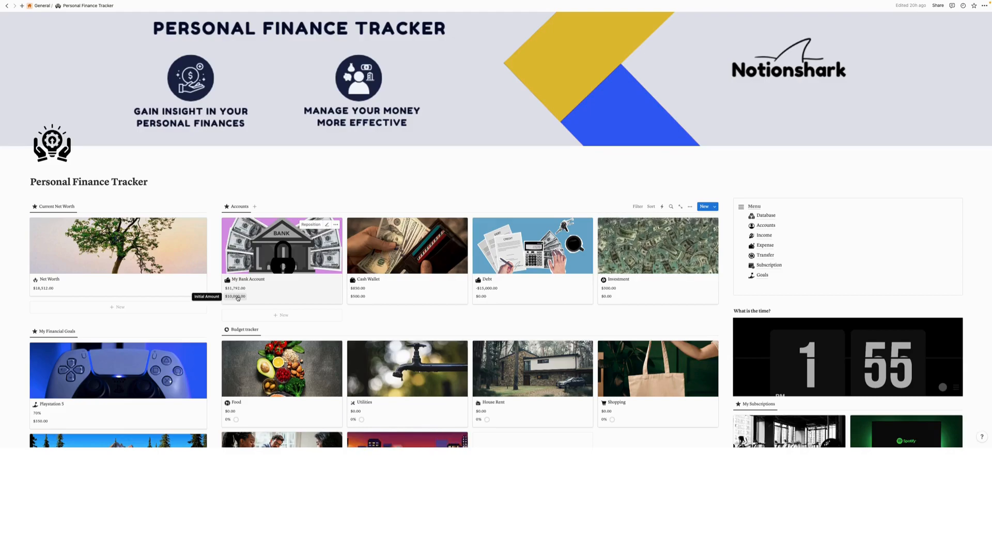
{"action": "left_click", "coordinate": [279, 262]}
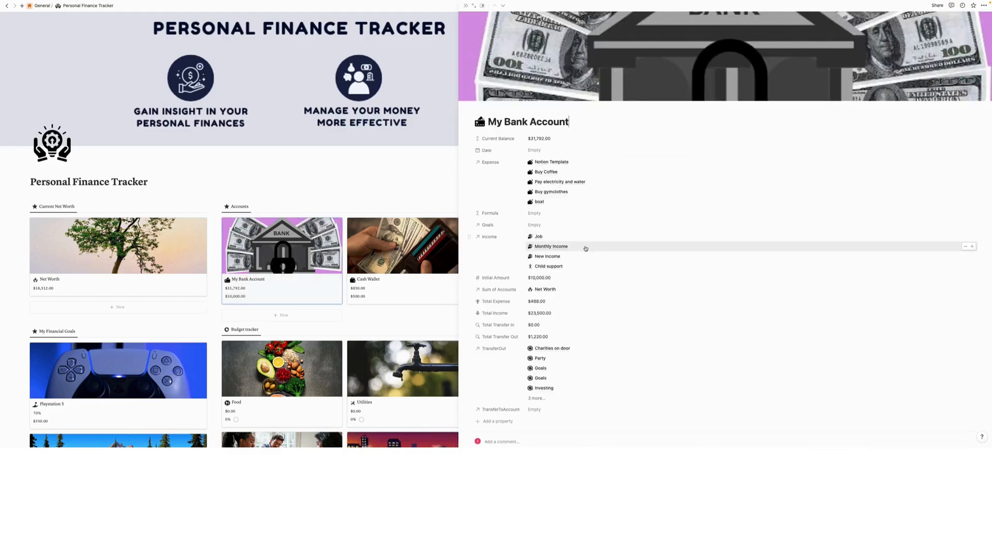
{"action": "scroll", "coordinate": [585, 248], "scroll_direction": "down", "scroll_amount": 5}
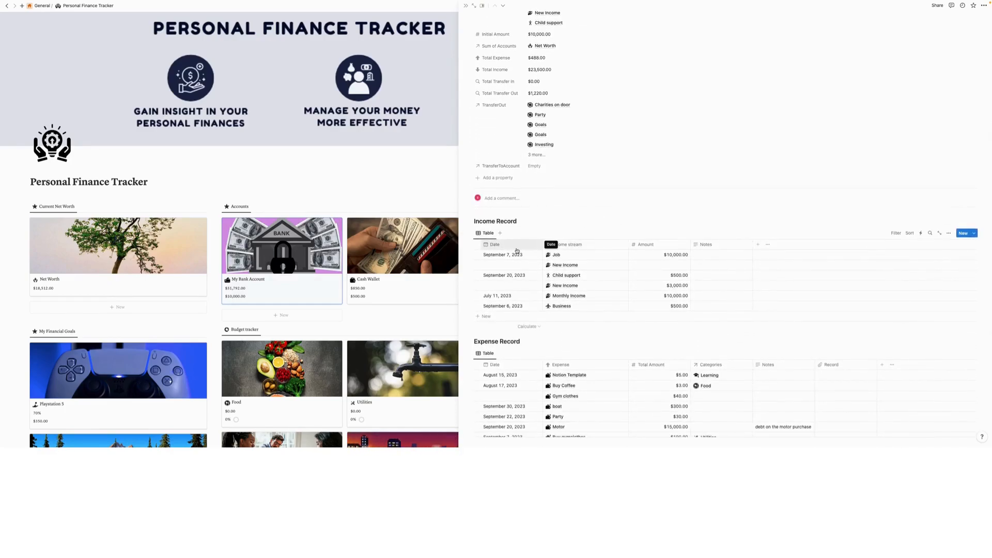
{"action": "scroll", "coordinate": [575, 306], "scroll_direction": "down", "scroll_amount": 5}
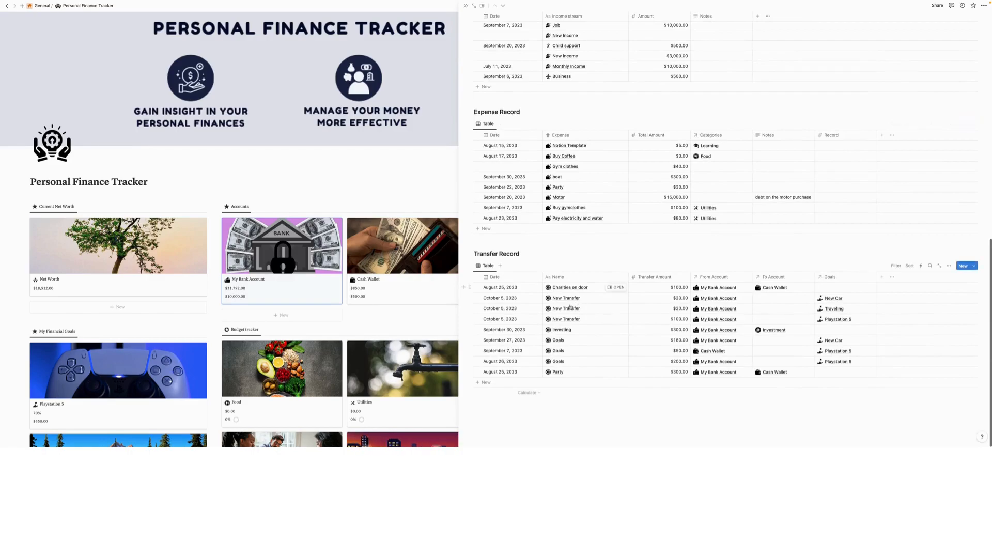
{"action": "key", "text": "Escape"}
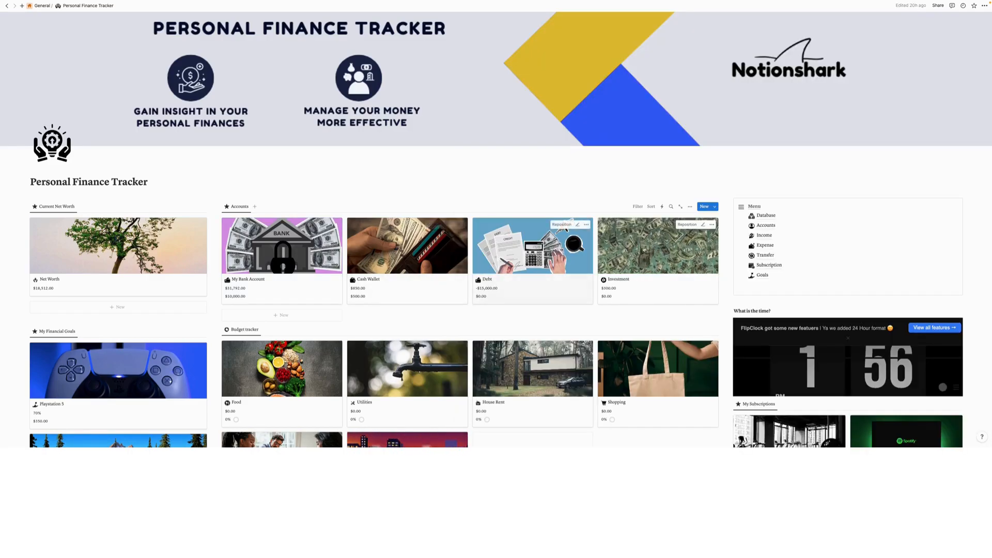
{"action": "left_click", "coordinate": [766, 216]}
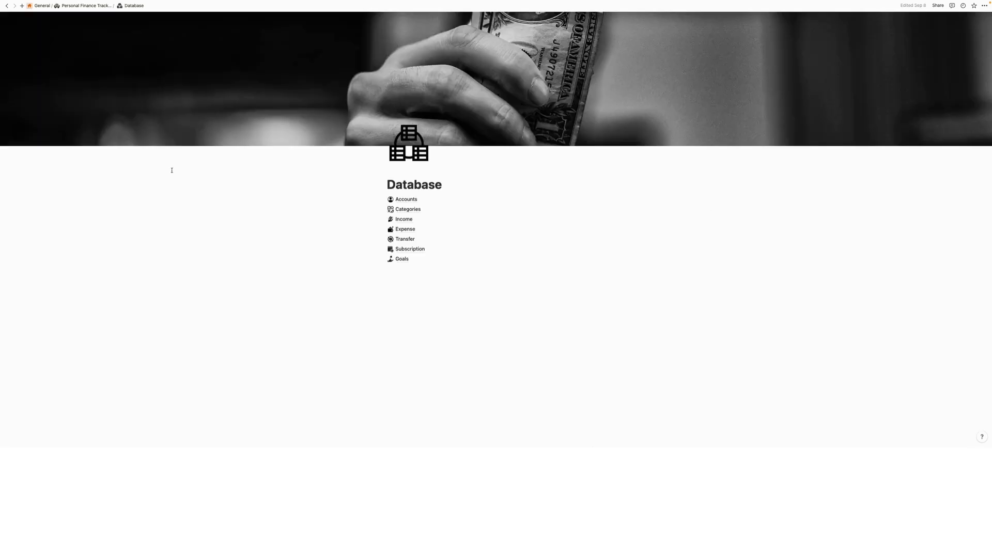
{"action": "left_click", "coordinate": [405, 201]}
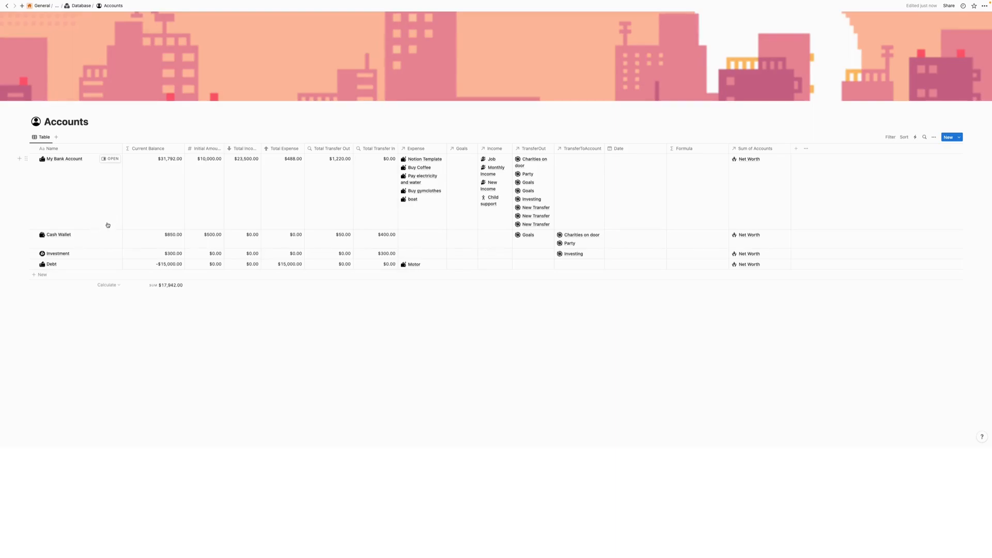
{"action": "left_click", "coordinate": [53, 278]}
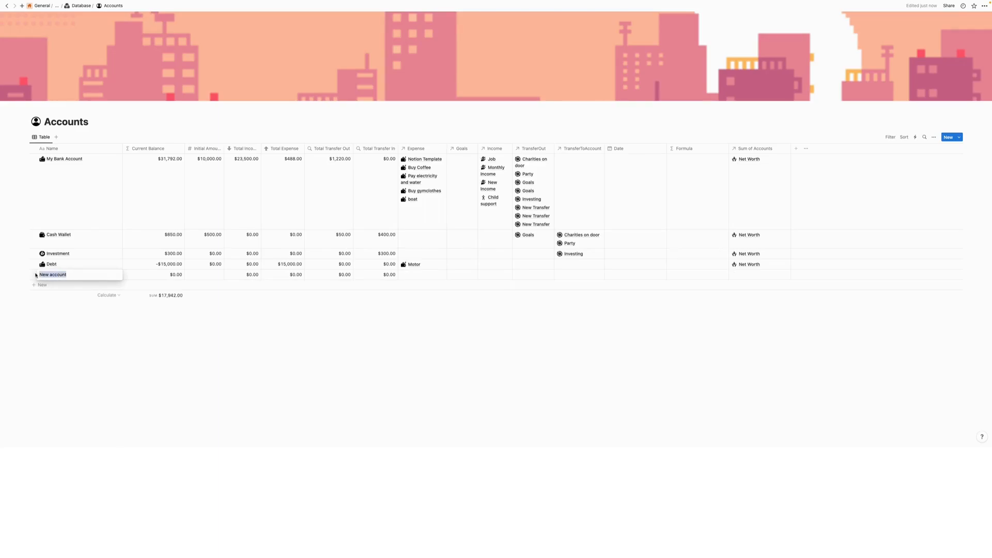
{"action": "type", "text": "Son's"}
{"action": "left_click", "coordinate": [89, 316]}
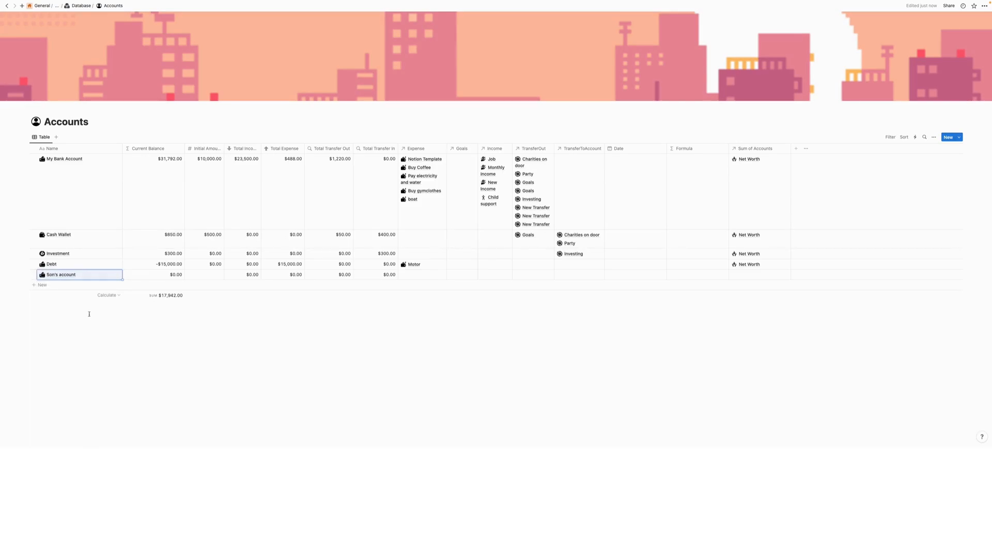
{"action": "left_click", "coordinate": [210, 274]}
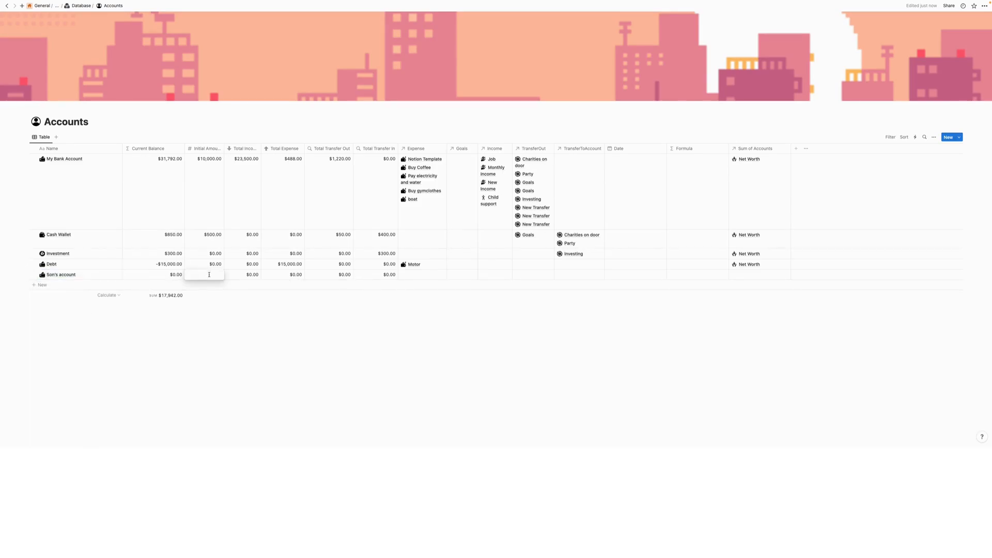
{"action": "key", "text": "Return"}
{"action": "left_click", "coordinate": [229, 311]}
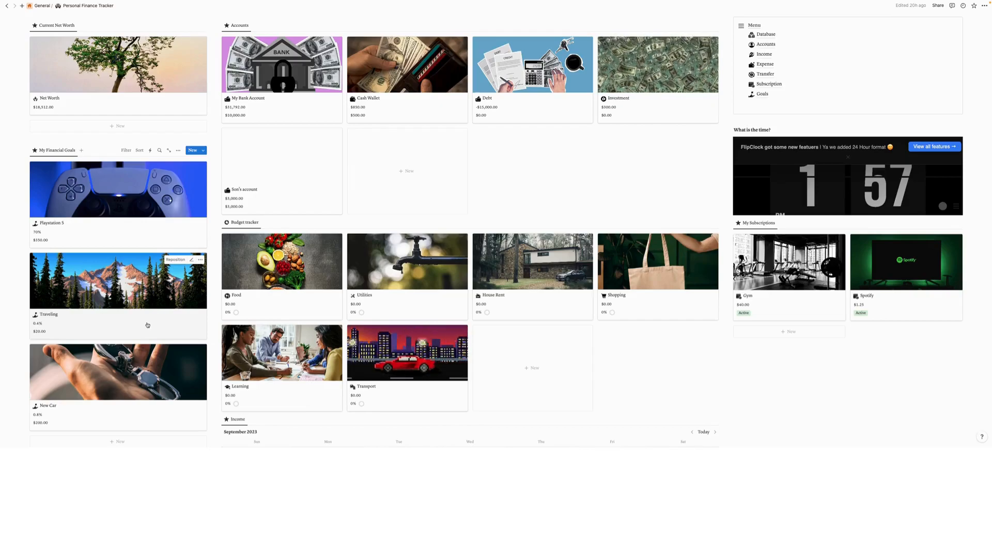
Add a goal named "Computer" to the Goals database and enter its target amount
{"action": "left_click", "coordinate": [765, 35]}
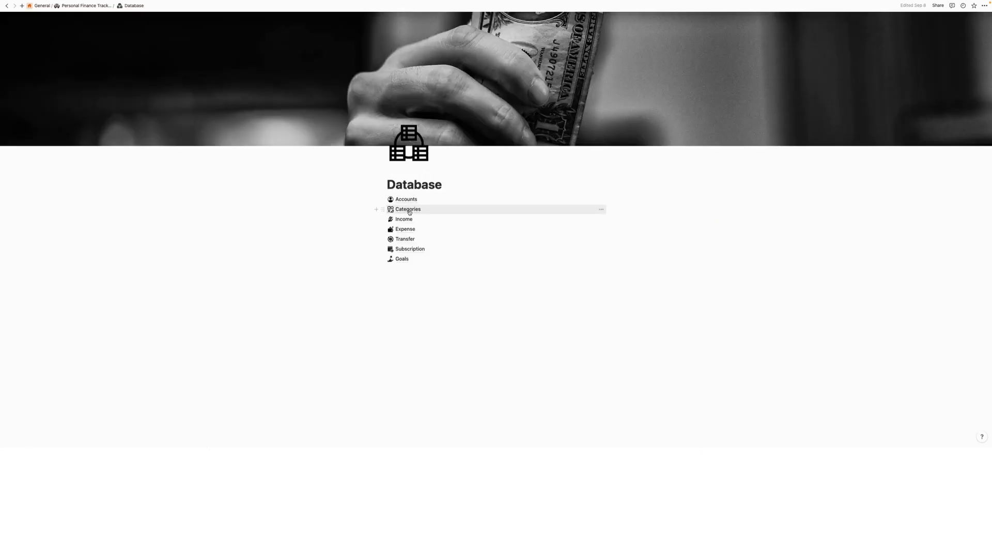
{"action": "left_click", "coordinate": [403, 259]}
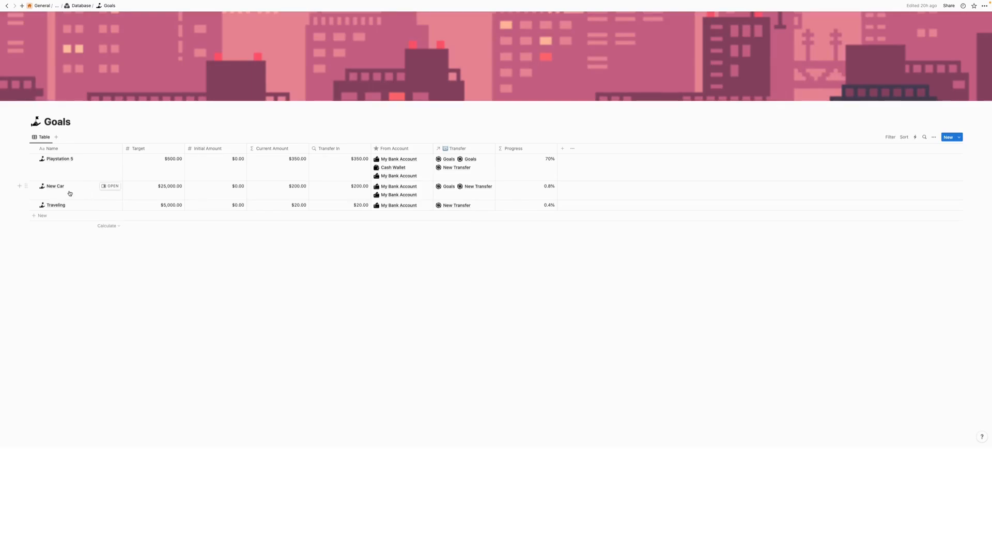
{"action": "left_click", "coordinate": [54, 218]}
{"action": "triple_click", "coordinate": [56, 215]}
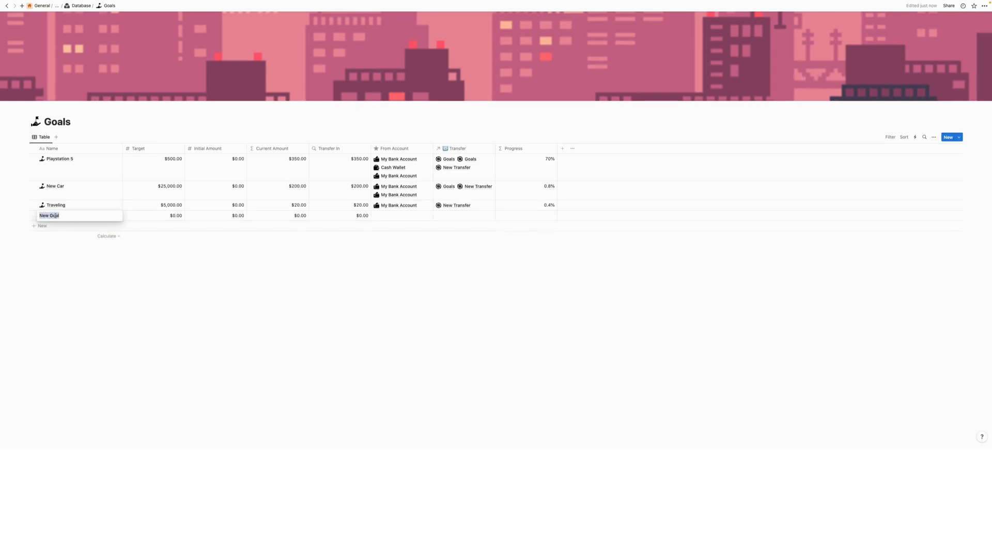
{"action": "type", "text": "Computer"}
{"action": "key", "text": "Return"}
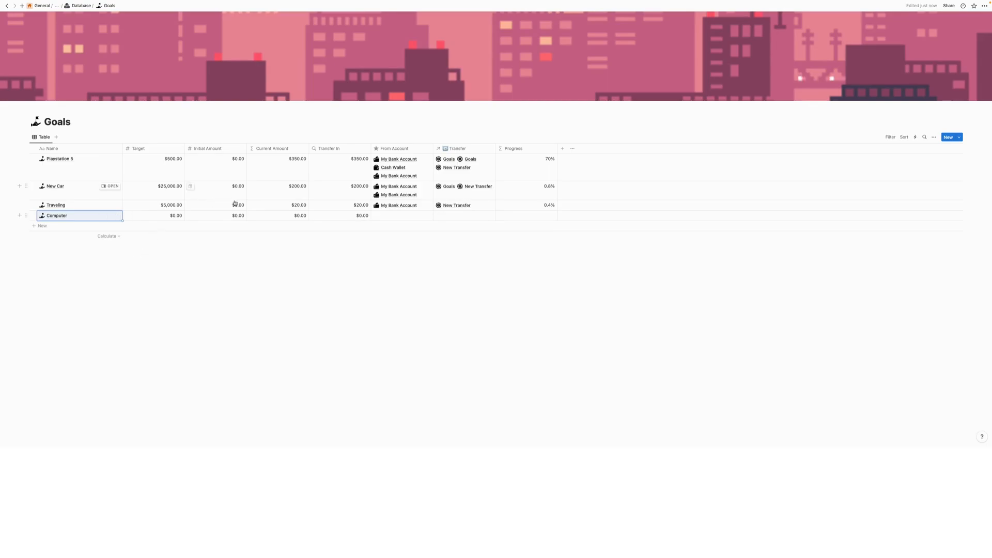
{"action": "left_click", "coordinate": [171, 215]}
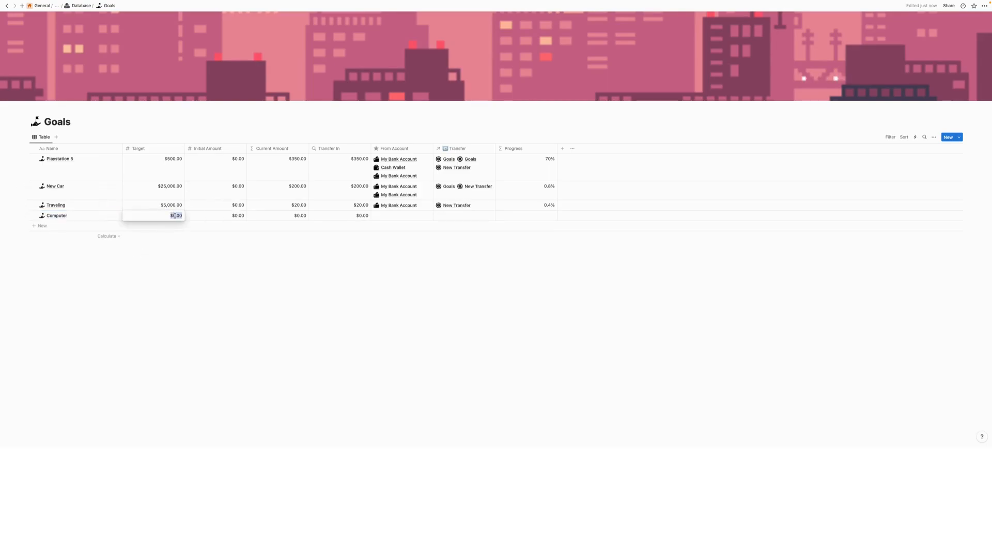
{"action": "key", "text": "Return"}
Return to the Personal Finance Tracker dashboard and check the Computer card under My Financial Goals
{"action": "left_click", "coordinate": [85, 5]}
{"action": "left_click", "coordinate": [89, 7]}
{"action": "scroll", "coordinate": [88, 310], "scroll_direction": "down", "scroll_amount": 5}
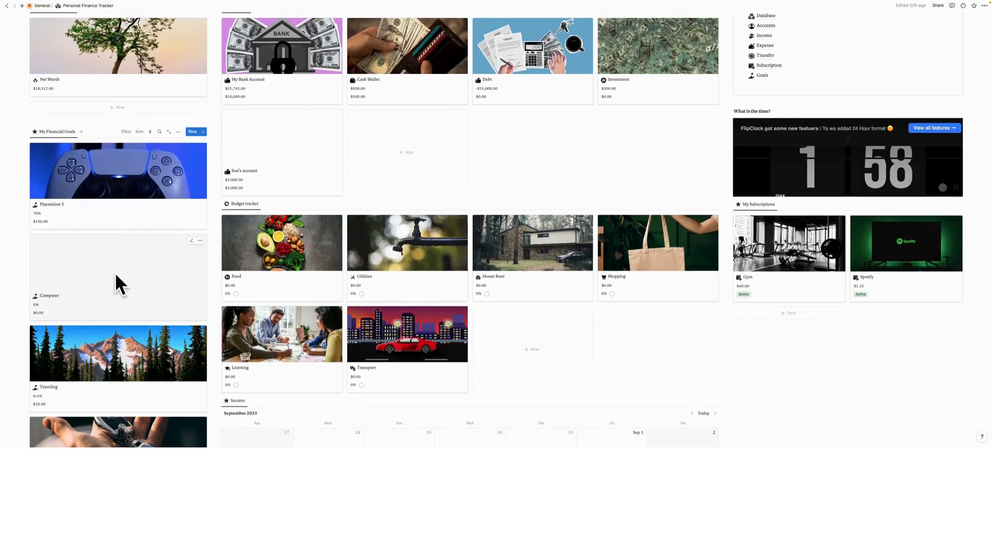
{"action": "scroll", "coordinate": [80, 273], "scroll_direction": "up", "scroll_amount": 2}
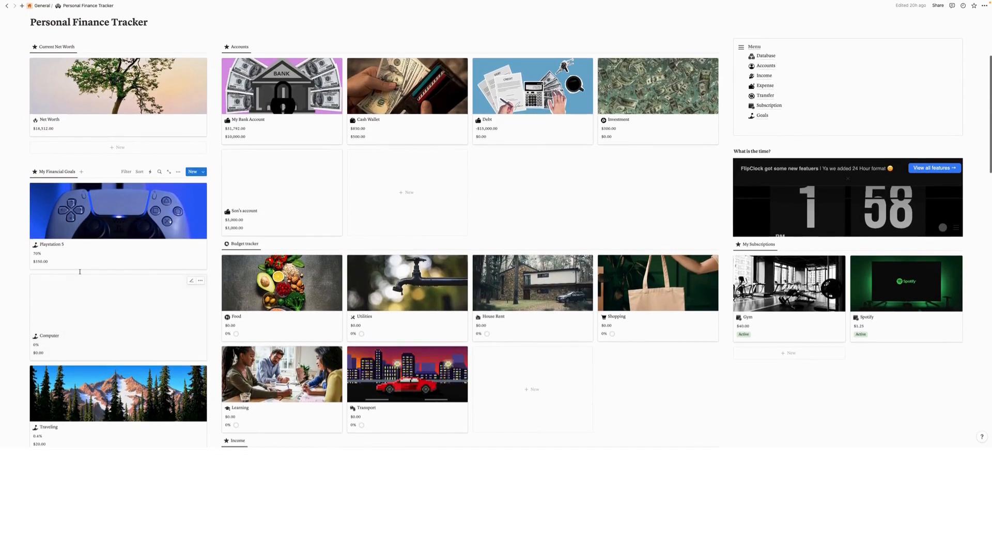
{"action": "scroll", "coordinate": [80, 272], "scroll_direction": "down", "scroll_amount": 2}
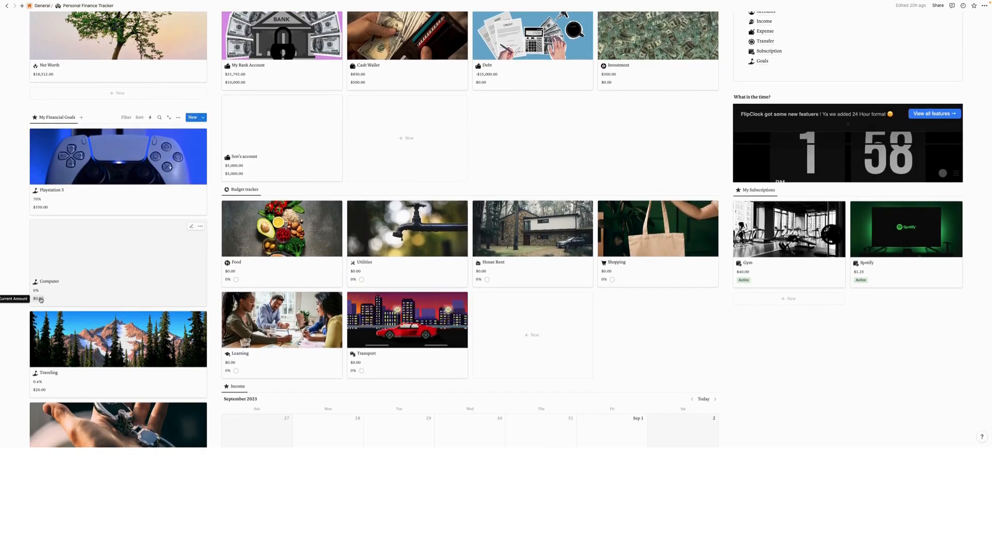
{"action": "scroll", "coordinate": [85, 284], "scroll_direction": "up", "scroll_amount": 1}
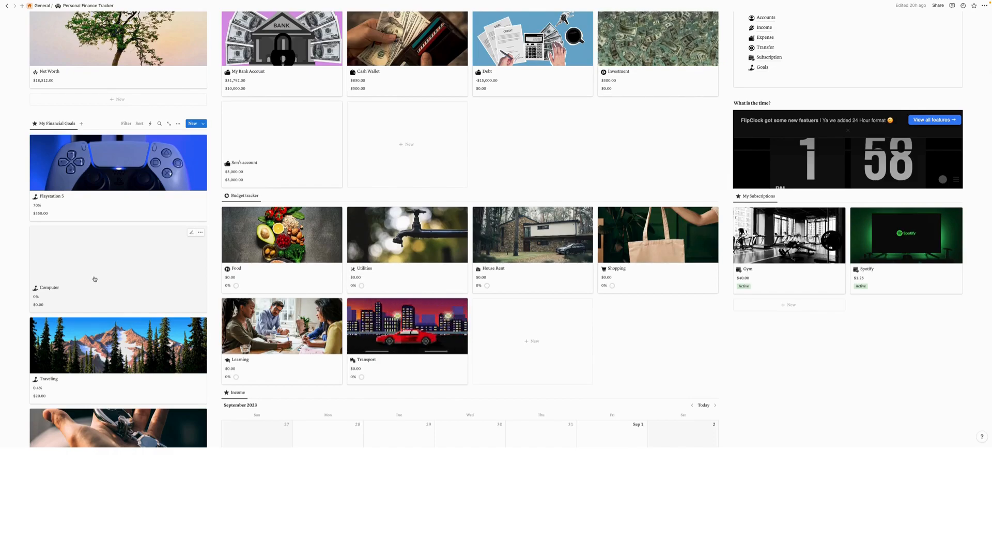
{"action": "scroll", "coordinate": [108, 274], "scroll_direction": "up", "scroll_amount": 5}
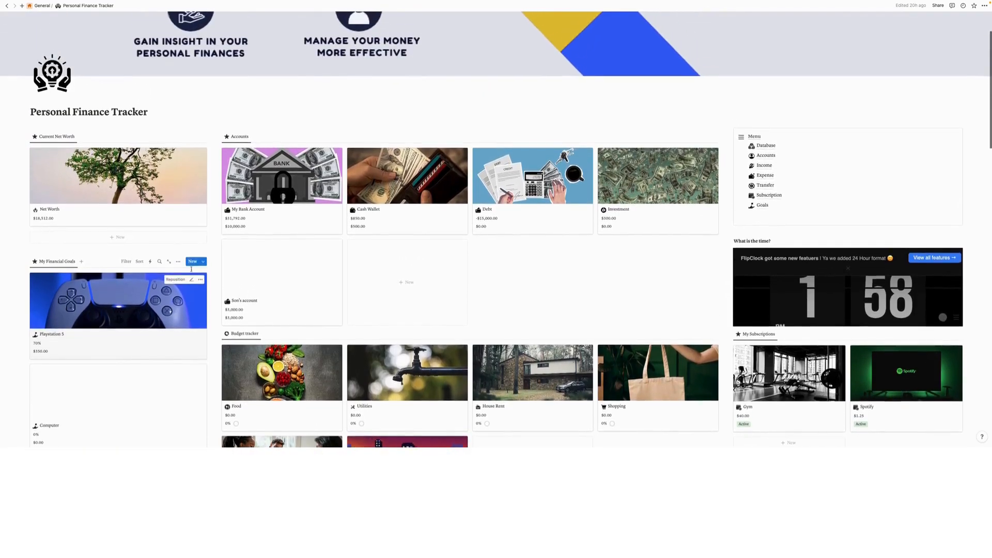
Add a transfer named "Computer" with an amount of $200 to the Recent Transfer table on the Transfer page
{"action": "left_click", "coordinate": [765, 184]}
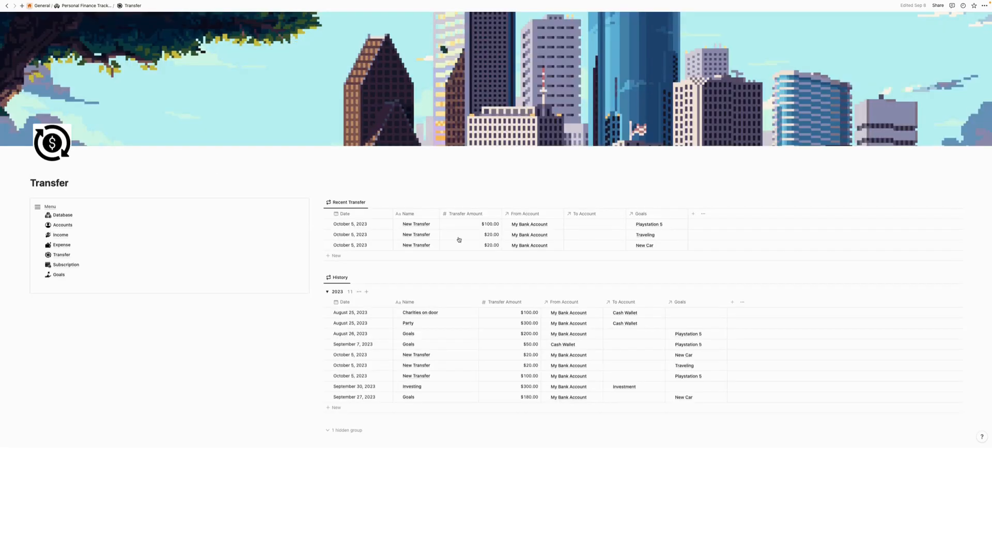
{"action": "left_click", "coordinate": [345, 257]}
{"action": "left_click_drag", "start_coordinate": [425, 256], "coordinate": [393, 258]}
{"action": "type", "text": "Computer"}
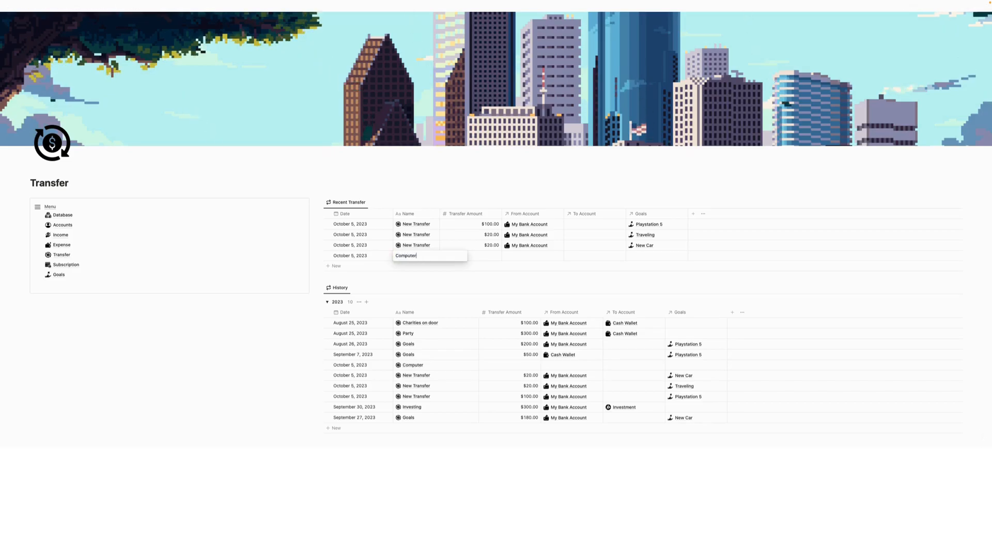
{"action": "key", "text": "Return"}
{"action": "left_click", "coordinate": [476, 256]}
{"action": "type", "text": "2000"}
{"action": "key", "text": "BackSpace"}
Link the Computer transfer to My Bank Account as its source account and to the Computer goal
{"action": "left_click", "coordinate": [534, 256]}
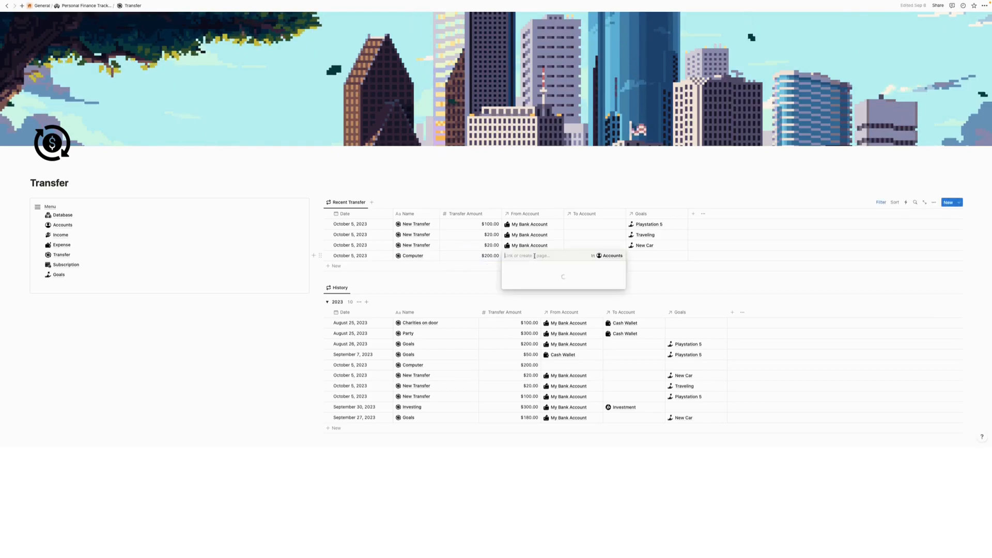
{"action": "left_click", "coordinate": [540, 274]}
{"action": "left_click", "coordinate": [662, 262]}
{"action": "left_click", "coordinate": [664, 261]}
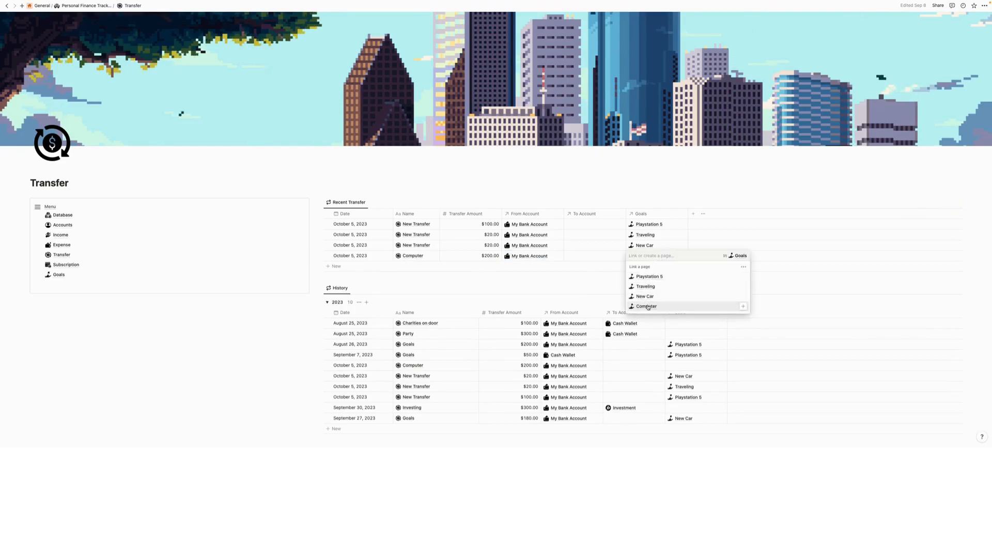
{"action": "left_click", "coordinate": [648, 307]}
{"action": "key", "text": "Escape"}
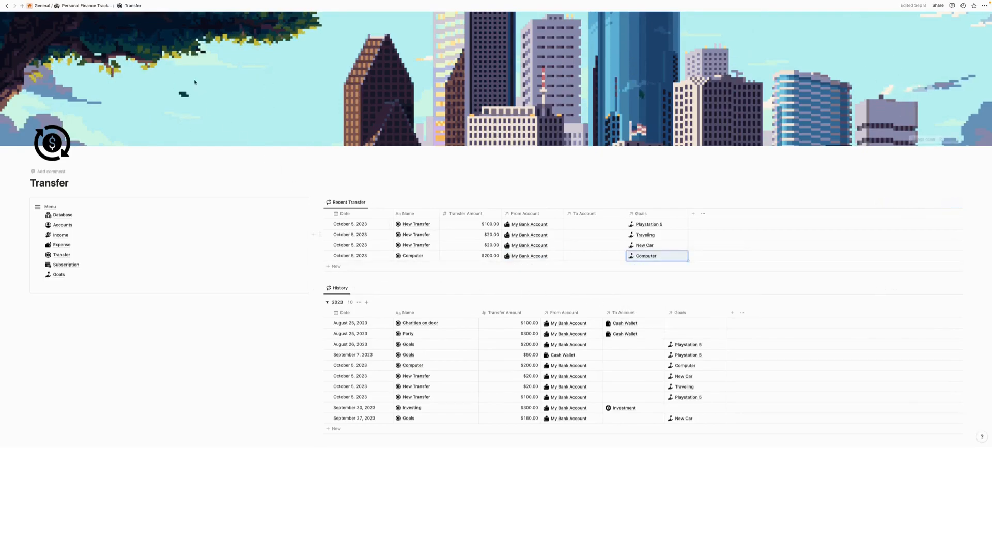
Go back to the dashboard and check the Computer goal's progress and current amount
{"action": "left_click", "coordinate": [84, 6]}
{"action": "scroll", "coordinate": [53, 302], "scroll_direction": "down", "scroll_amount": 5}
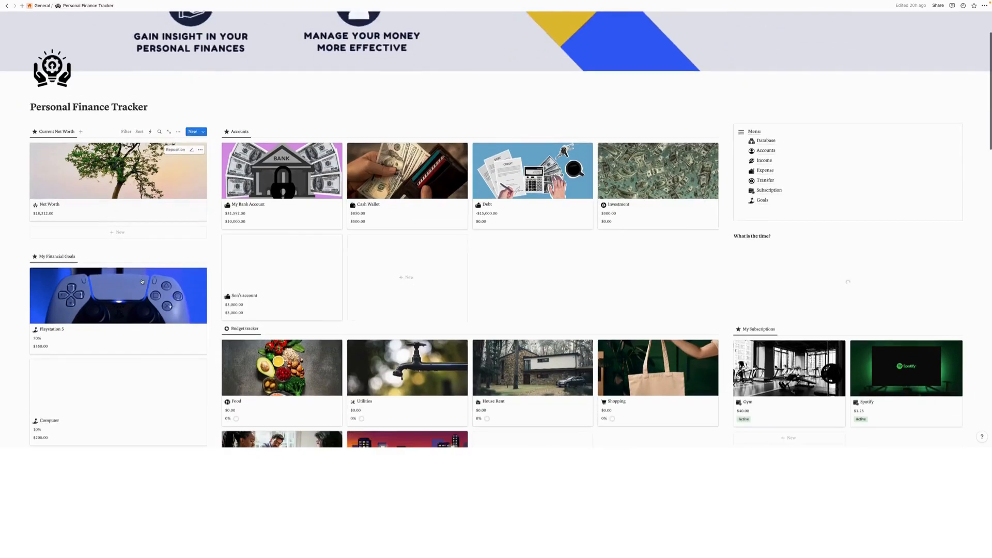
{"action": "scroll", "coordinate": [53, 302], "scroll_direction": "down", "scroll_amount": 1}
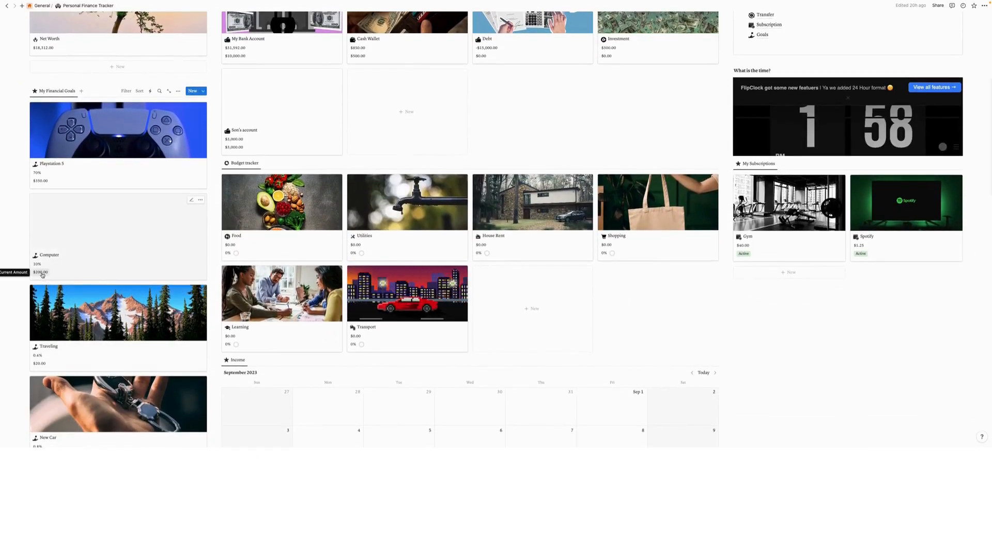
{"action": "scroll", "coordinate": [164, 244], "scroll_direction": "up", "scroll_amount": 3}
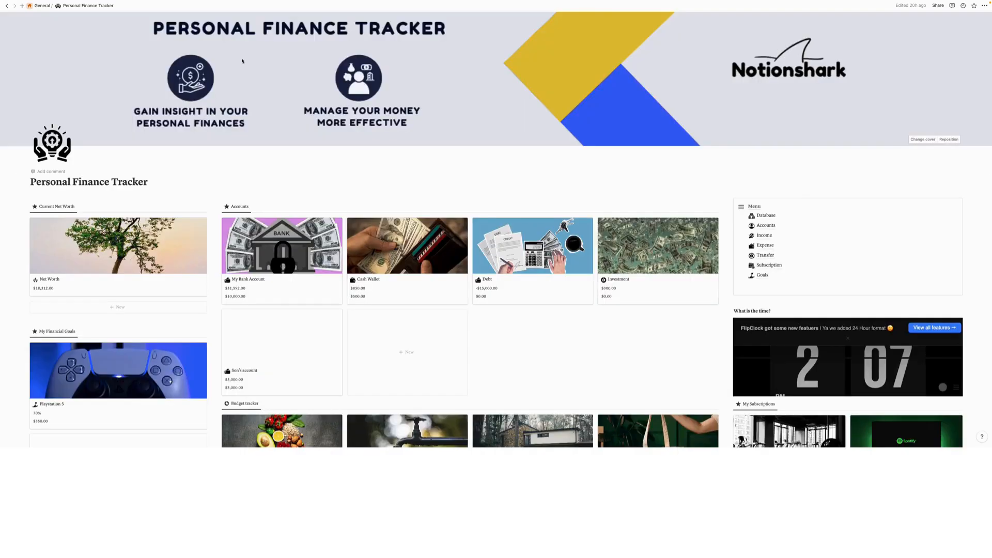
Add a subscription named "Netflix" to the Subscription database
{"action": "scroll", "coordinate": [790, 201], "scroll_direction": "down", "scroll_amount": 2}
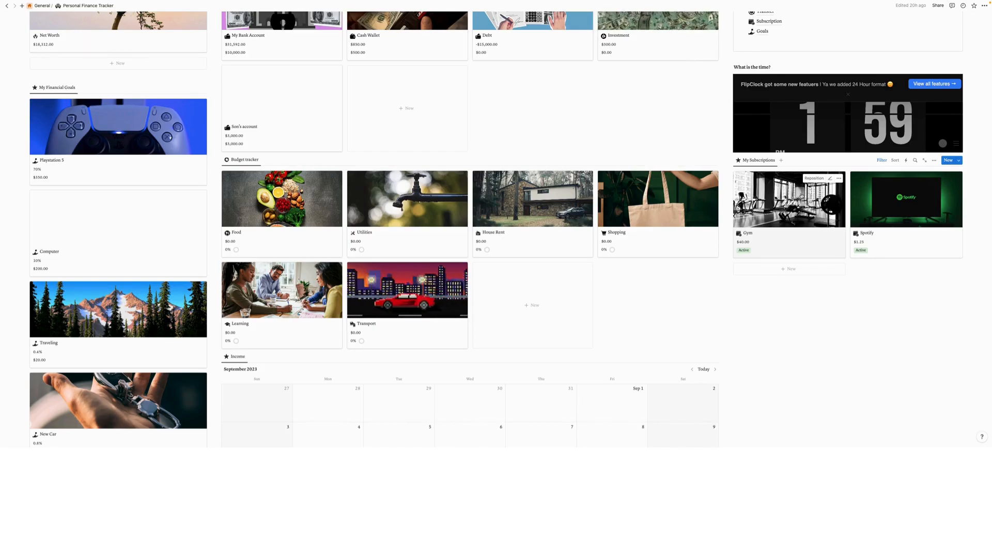
{"action": "scroll", "coordinate": [801, 196], "scroll_direction": "up", "scroll_amount": 3}
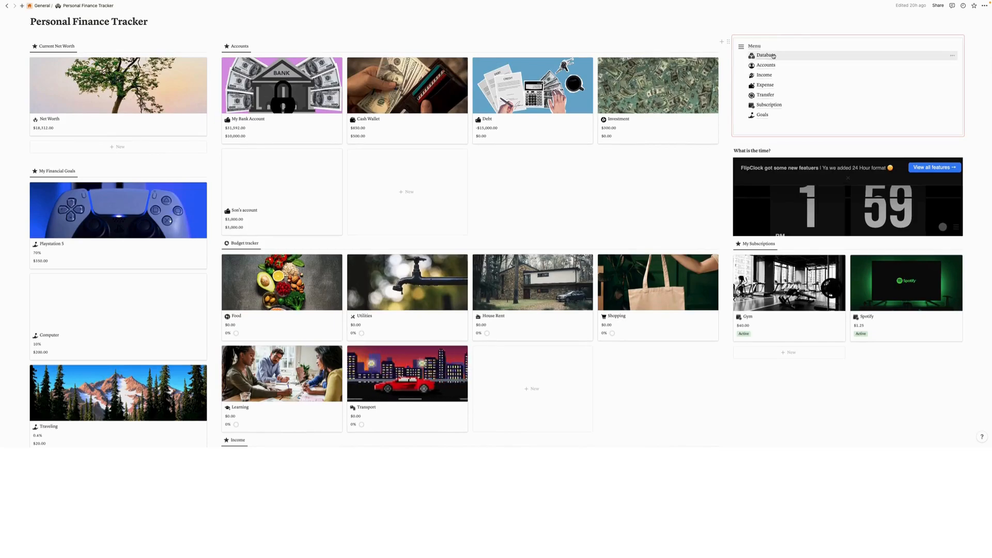
{"action": "left_click", "coordinate": [773, 55]}
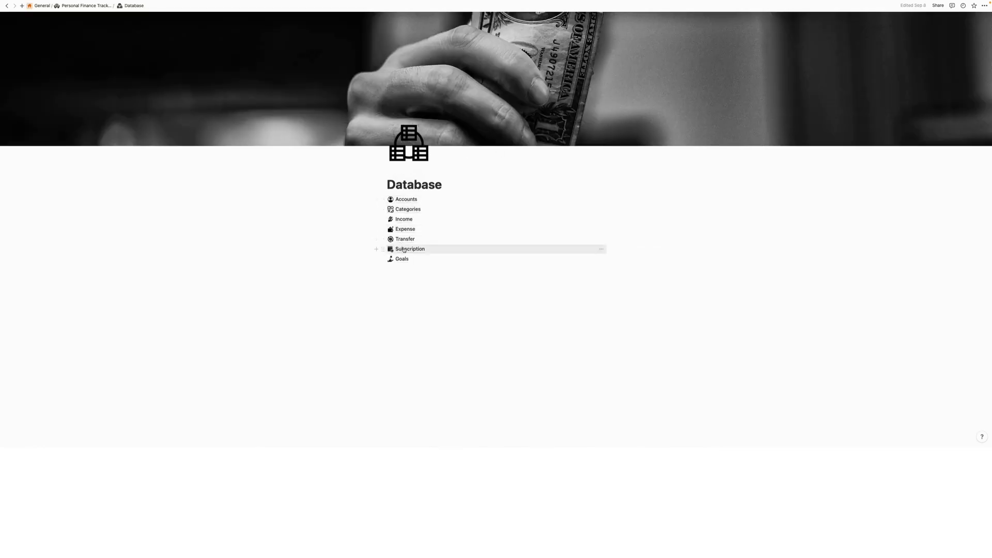
{"action": "left_click", "coordinate": [405, 250]}
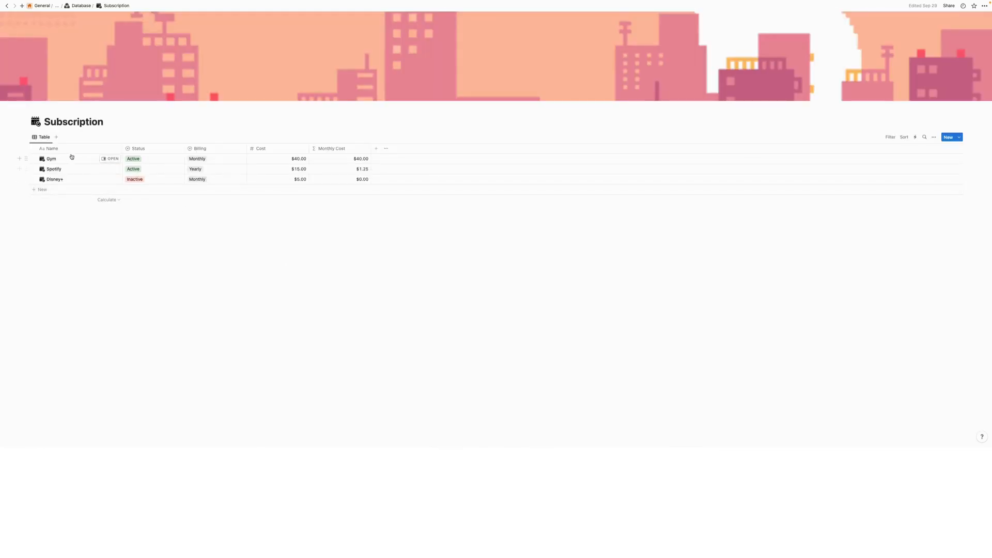
{"action": "left_click", "coordinate": [56, 192]}
{"action": "left_click_drag", "start_coordinate": [82, 190], "coordinate": [31, 192]}
{"action": "type", "text": "Netflix"}
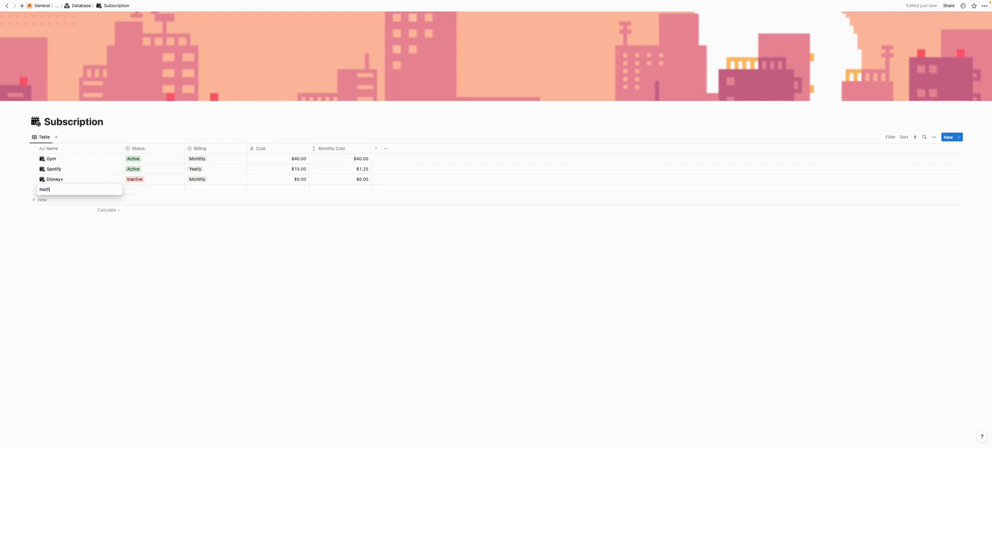
{"action": "key", "text": "Return"}
Set the Netflix subscription's status to Active, its billing to Yearly and its cost to $30
{"action": "left_click", "coordinate": [140, 191]}
{"action": "left_click", "coordinate": [143, 220]}
{"action": "left_click", "coordinate": [212, 190]}
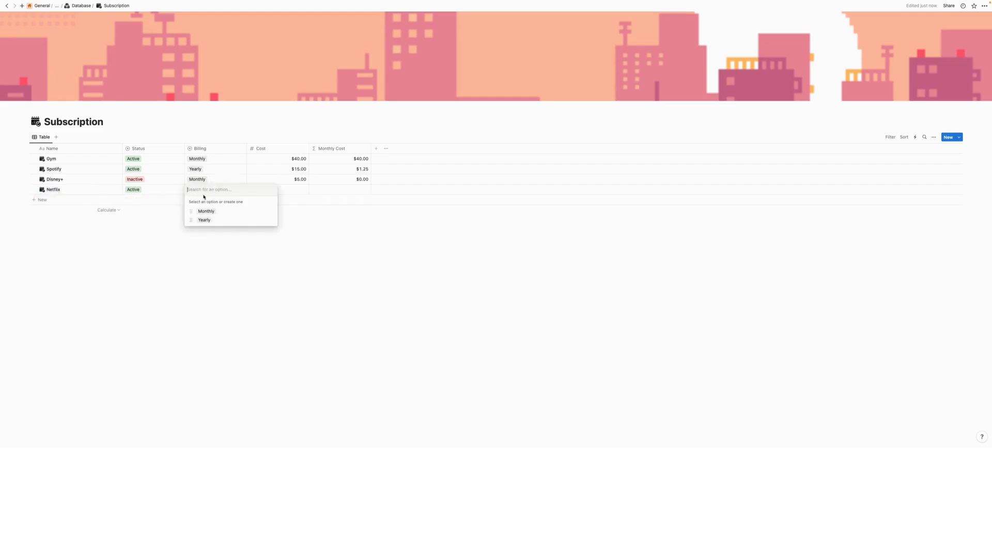
{"action": "left_click", "coordinate": [210, 220]}
{"action": "left_click", "coordinate": [277, 189]}
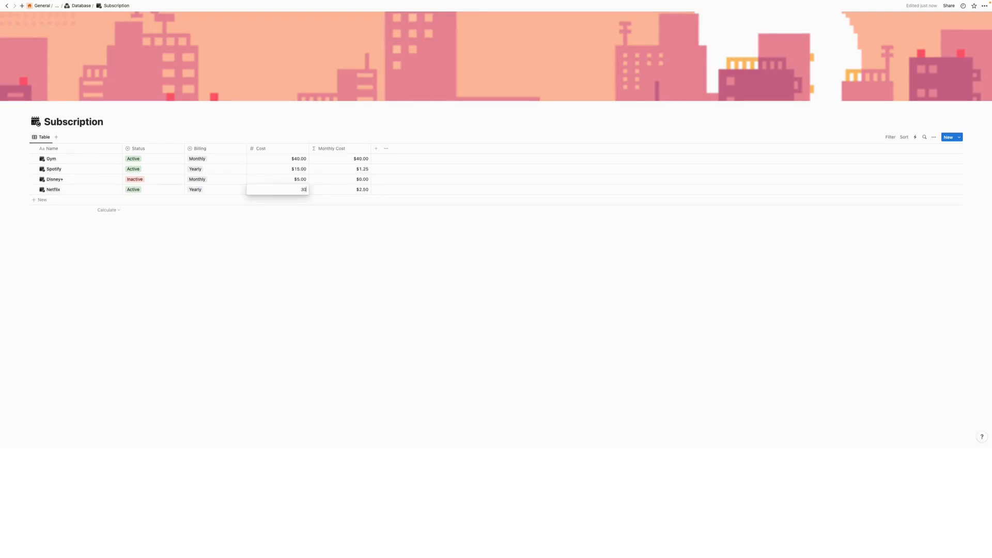
{"action": "key", "text": "Return"}
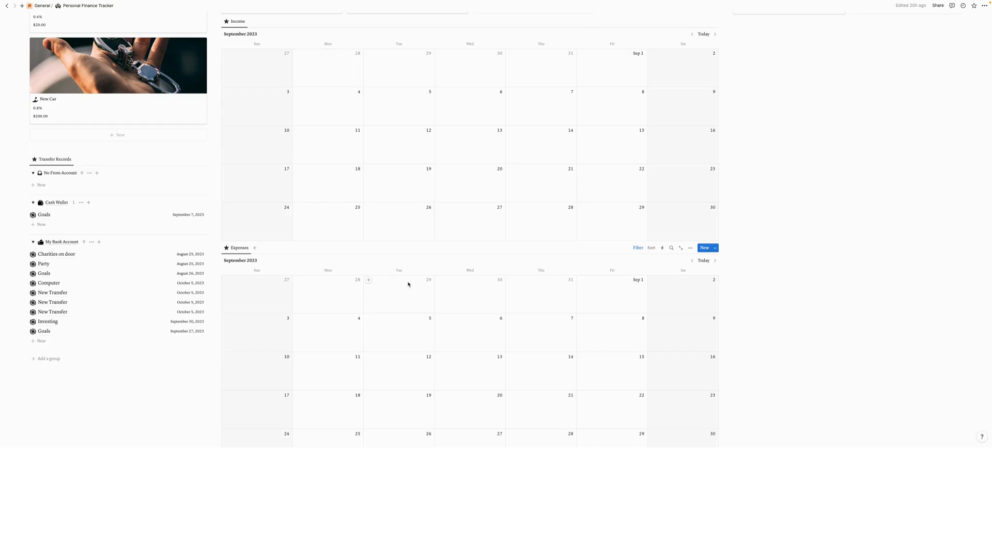
Add a new entry to the Income database, reached through the dashboard's Database page
{"action": "scroll", "coordinate": [505, 275], "scroll_direction": "up", "scroll_amount": 15}
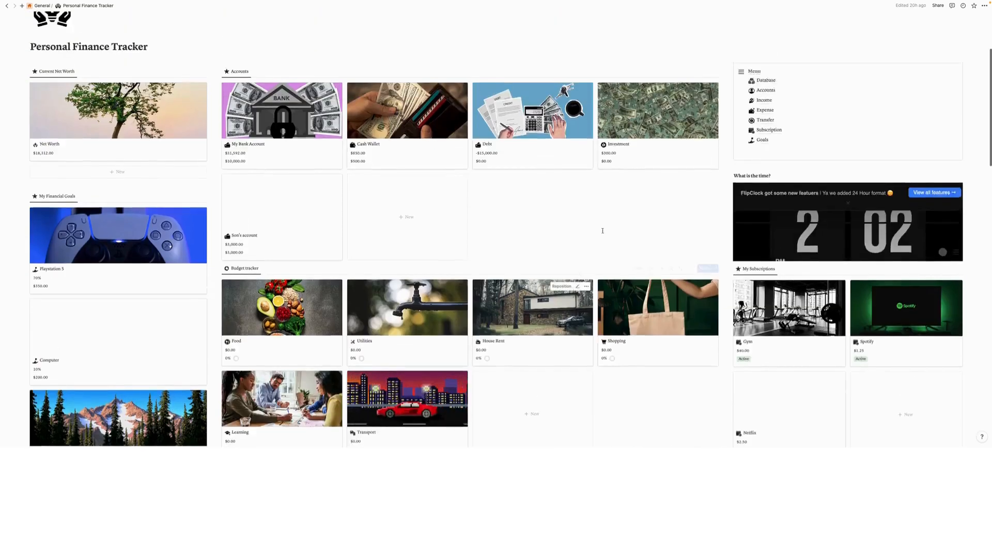
{"action": "left_click", "coordinate": [769, 216]}
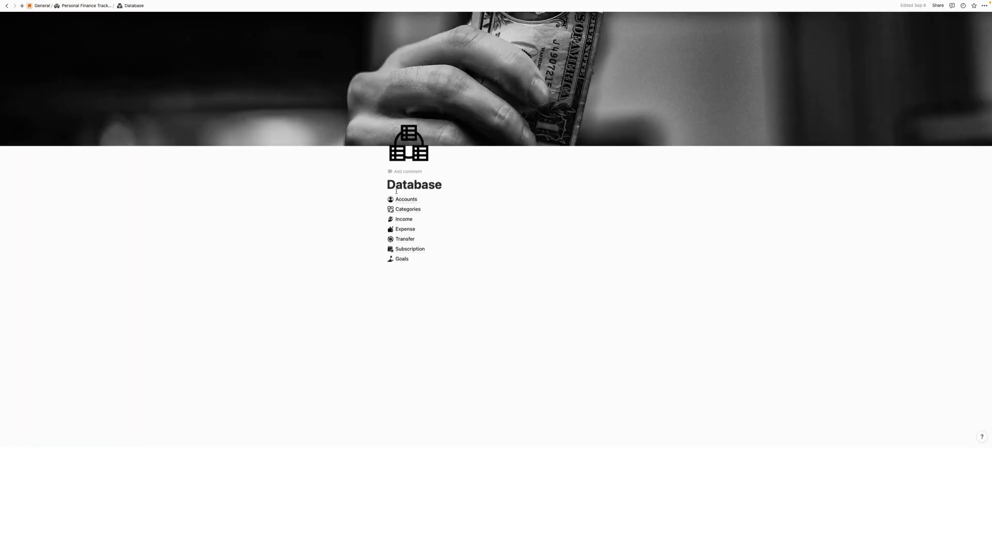
{"action": "left_click", "coordinate": [405, 220]}
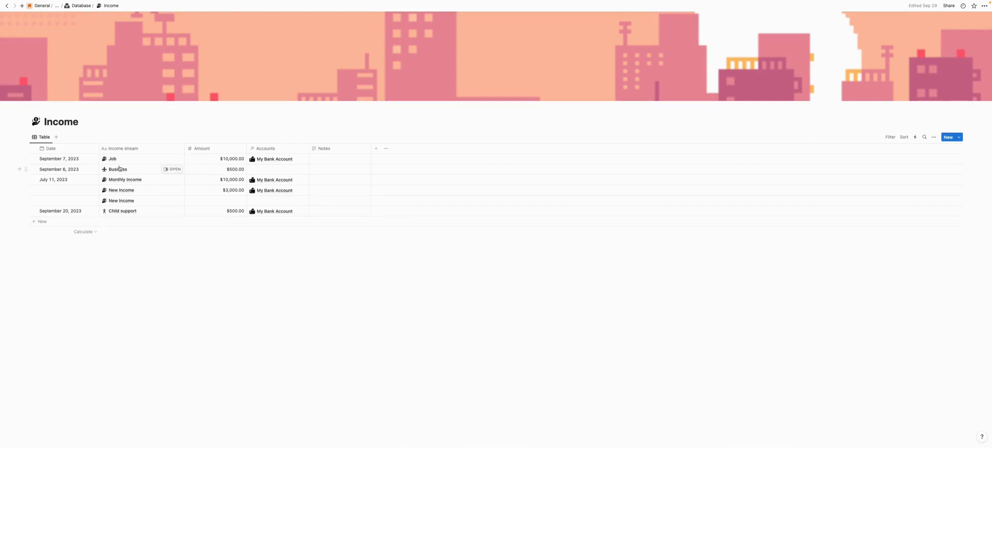
{"action": "left_click", "coordinate": [66, 218]}
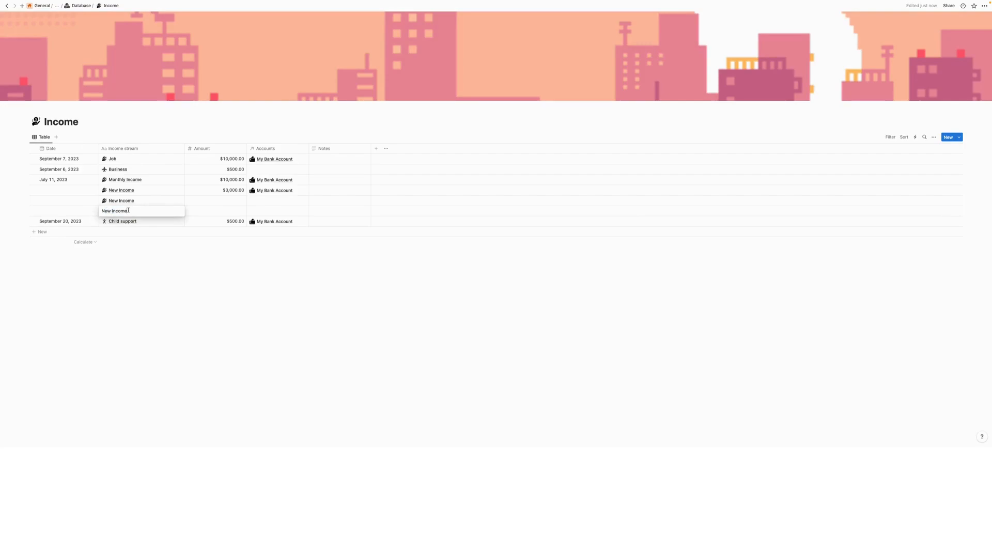
Look at the amount, account and notes fields of the new income entry, leaving them empty
{"action": "left_click", "coordinate": [216, 210]}
{"action": "left_click", "coordinate": [216, 210]}
{"action": "left_click", "coordinate": [271, 211]}
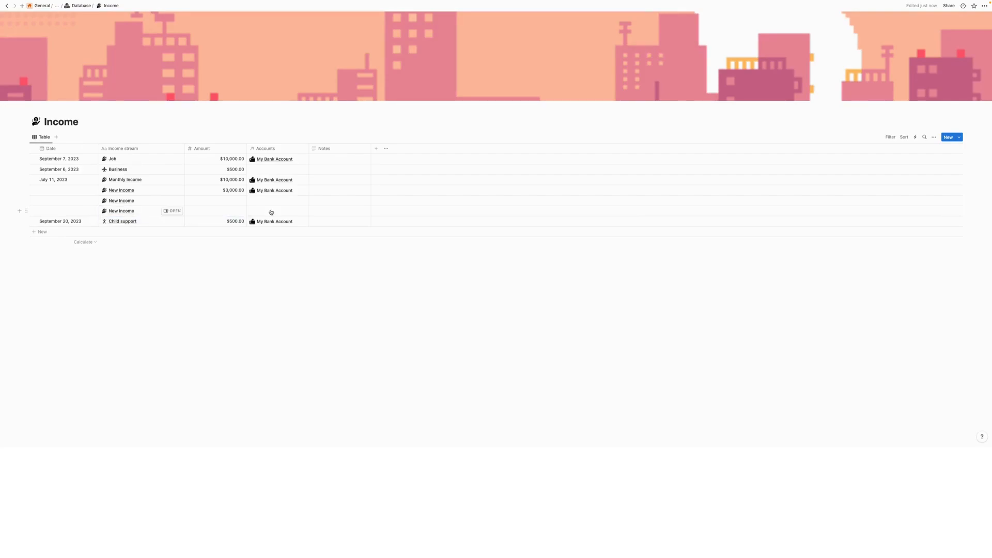
{"action": "left_click", "coordinate": [311, 206]}
{"action": "left_click", "coordinate": [326, 210]}
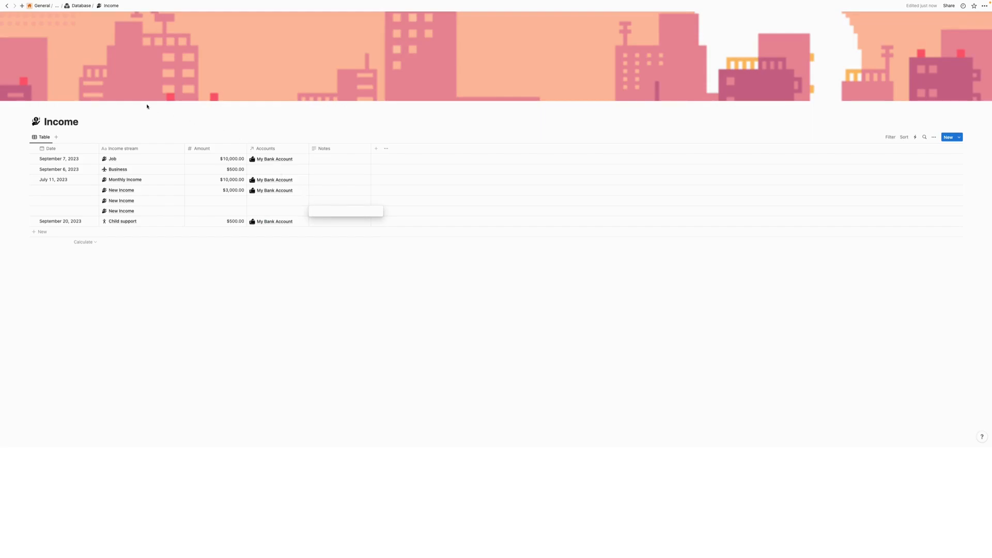
Review the columns of the Expense database and the monthly budgets in the Categories database
{"action": "left_click", "coordinate": [73, 6]}
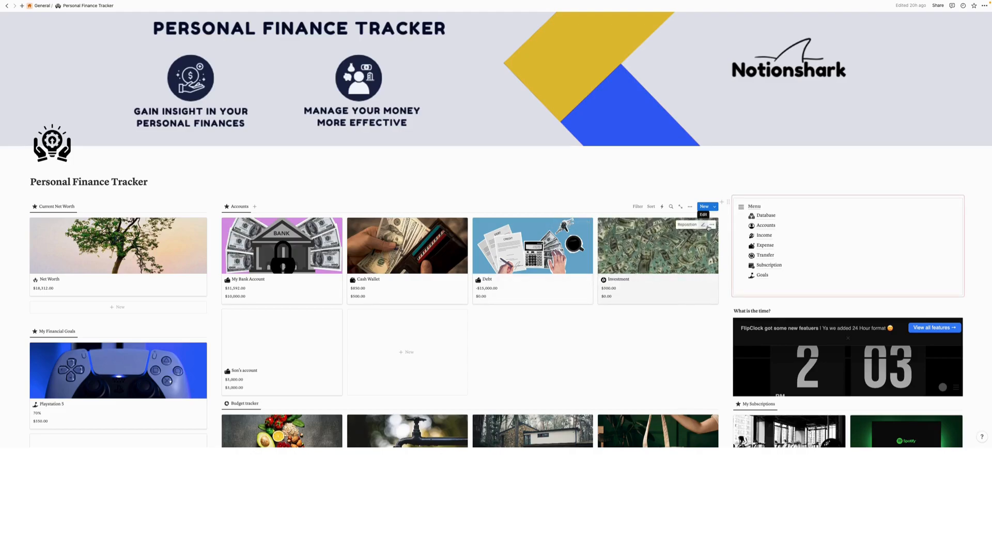
{"action": "left_click", "coordinate": [762, 219]}
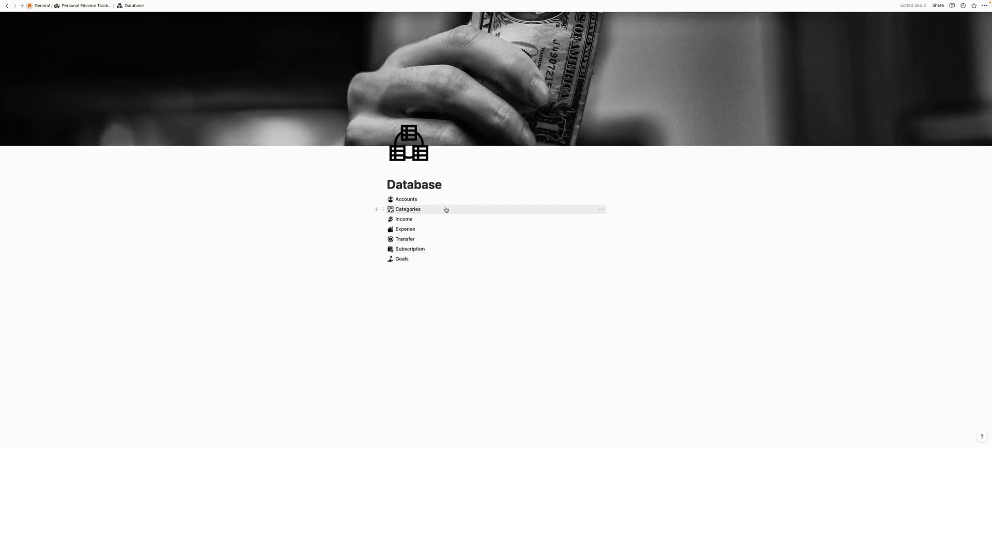
{"action": "left_click", "coordinate": [405, 227]}
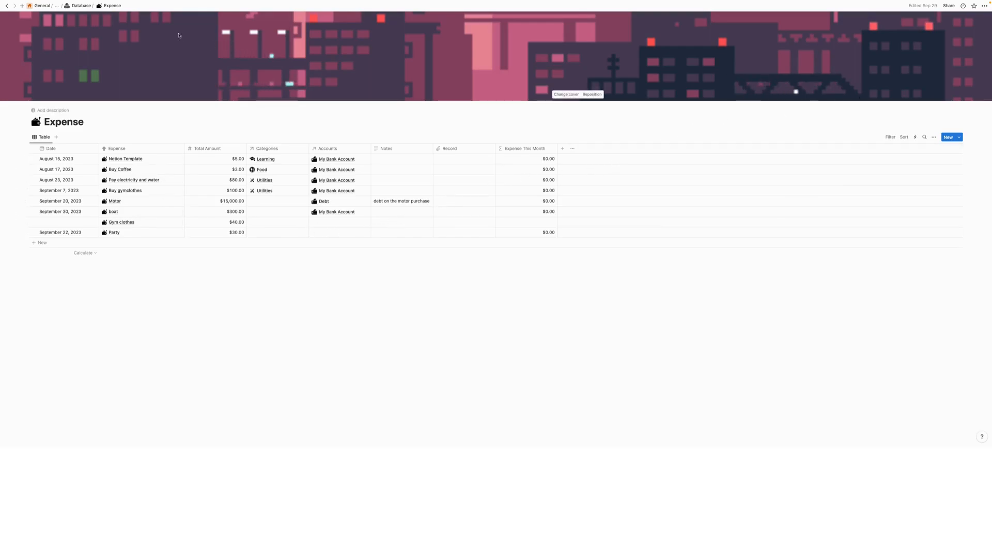
{"action": "left_click", "coordinate": [81, 6]}
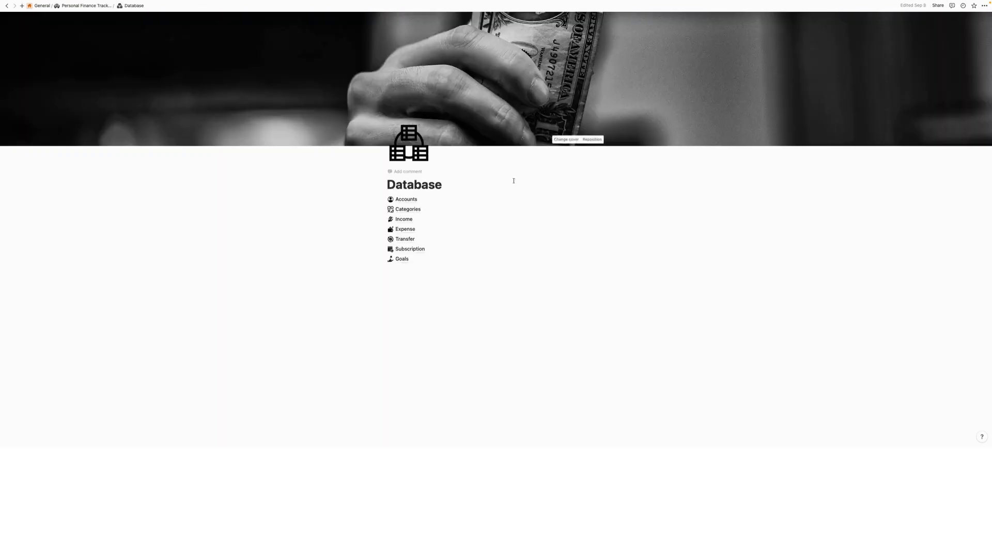
{"action": "left_click", "coordinate": [411, 209]}
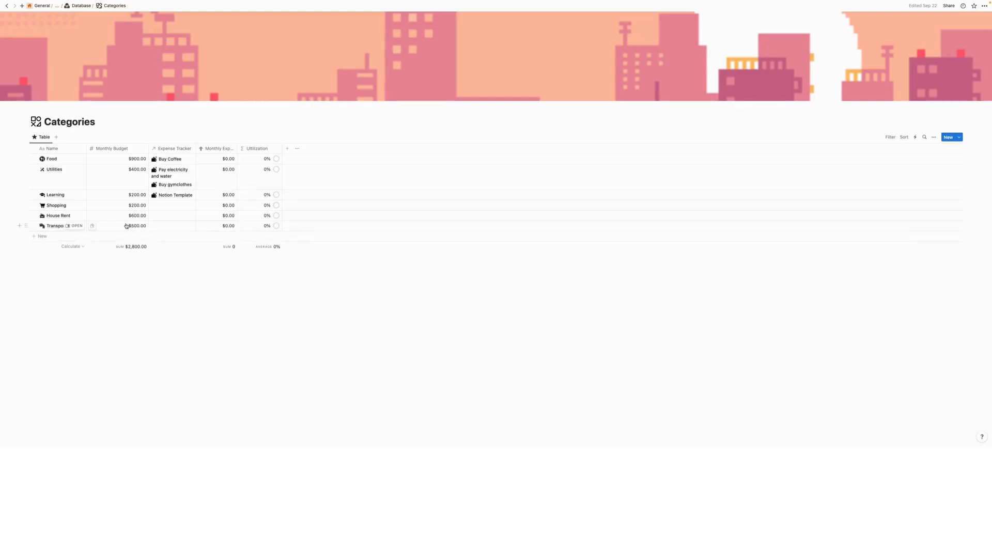
Return to the Expense database and open the Record field of the Notion Template expense
{"action": "left_click", "coordinate": [80, 6]}
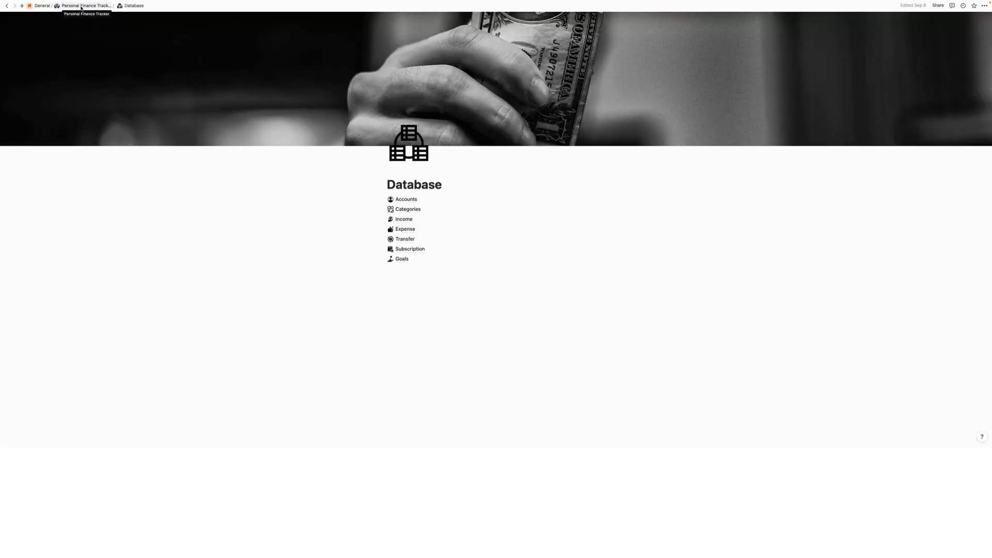
{"action": "left_click", "coordinate": [408, 230]}
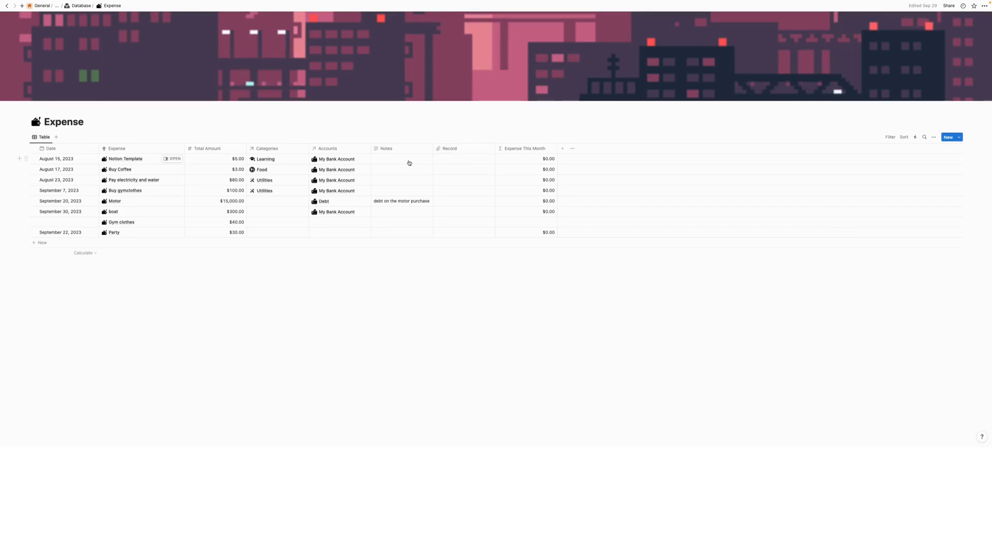
{"action": "left_click", "coordinate": [460, 161]}
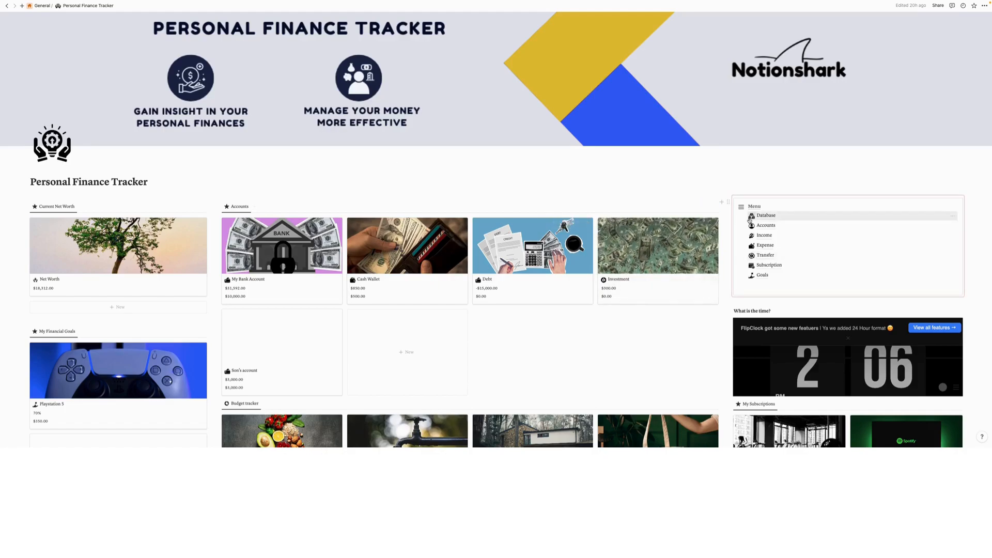
Open the Transfer page and add a blank entry to the Recent Transfer table
{"action": "left_click", "coordinate": [765, 255]}
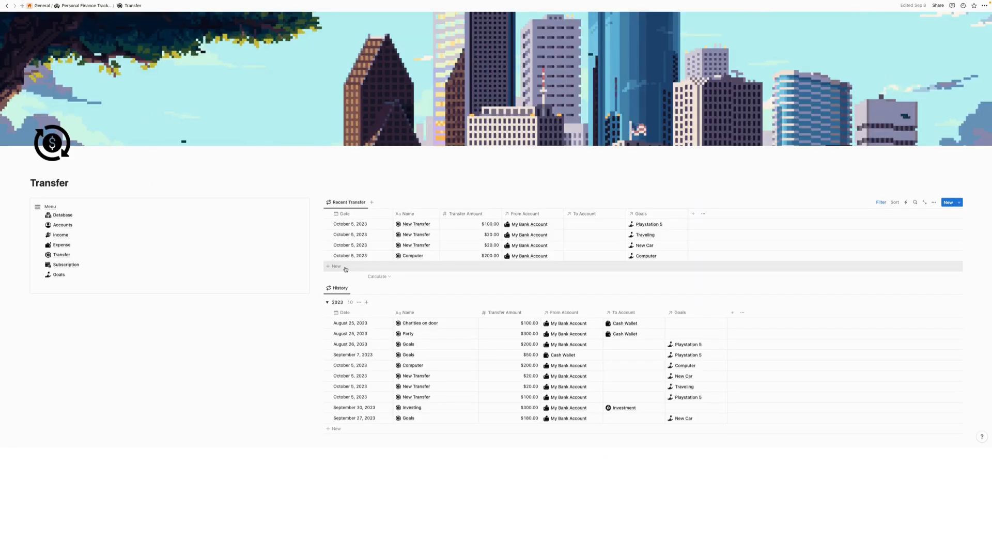
{"action": "left_click", "coordinate": [346, 268]}
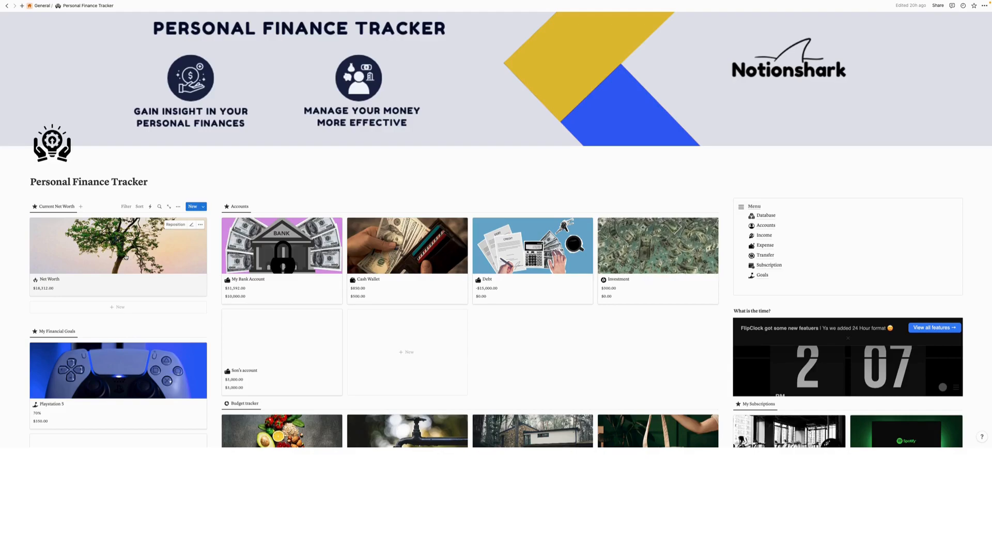
Open the Net Worth card and inspect the page pickers of its Sum of Goals and Sum of Accounts relations
{"action": "left_click", "coordinate": [126, 257]}
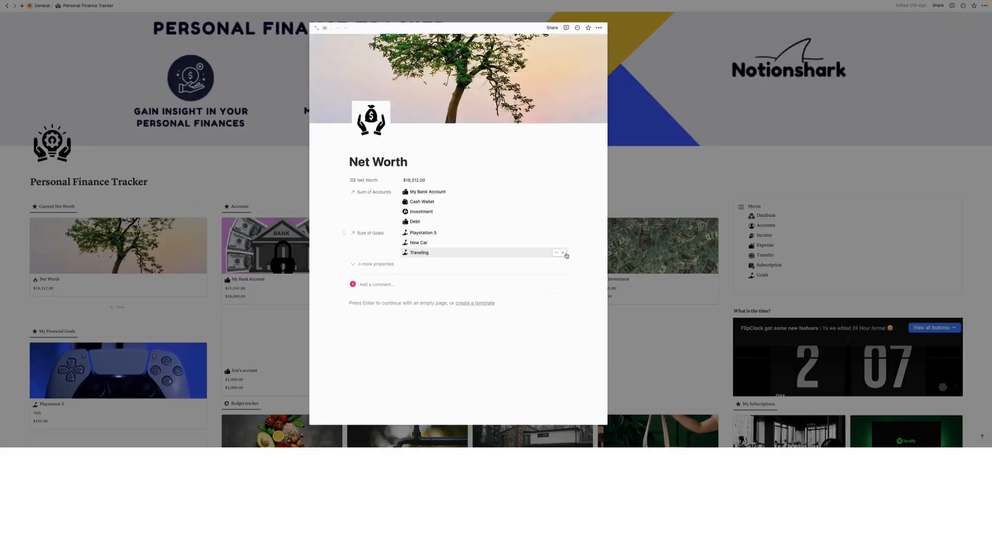
{"action": "left_click", "coordinate": [563, 253]}
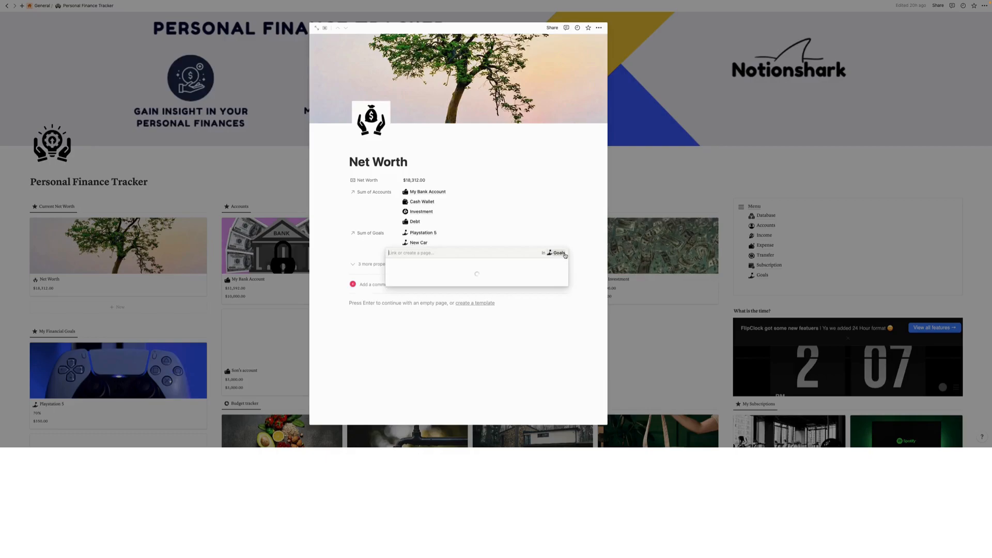
{"action": "left_click", "coordinate": [523, 229]}
{"action": "left_click", "coordinate": [563, 221]}
{"action": "left_click", "coordinate": [474, 198]}
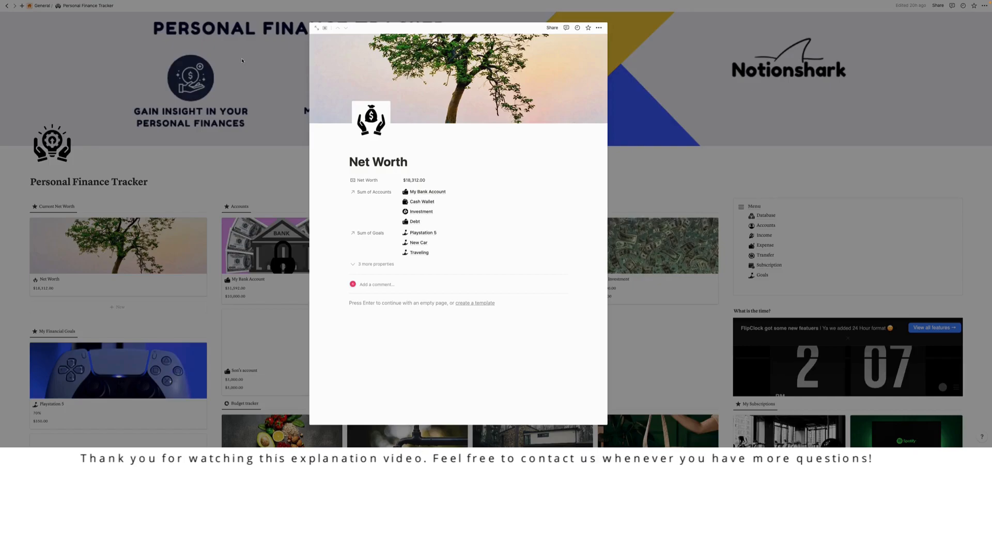